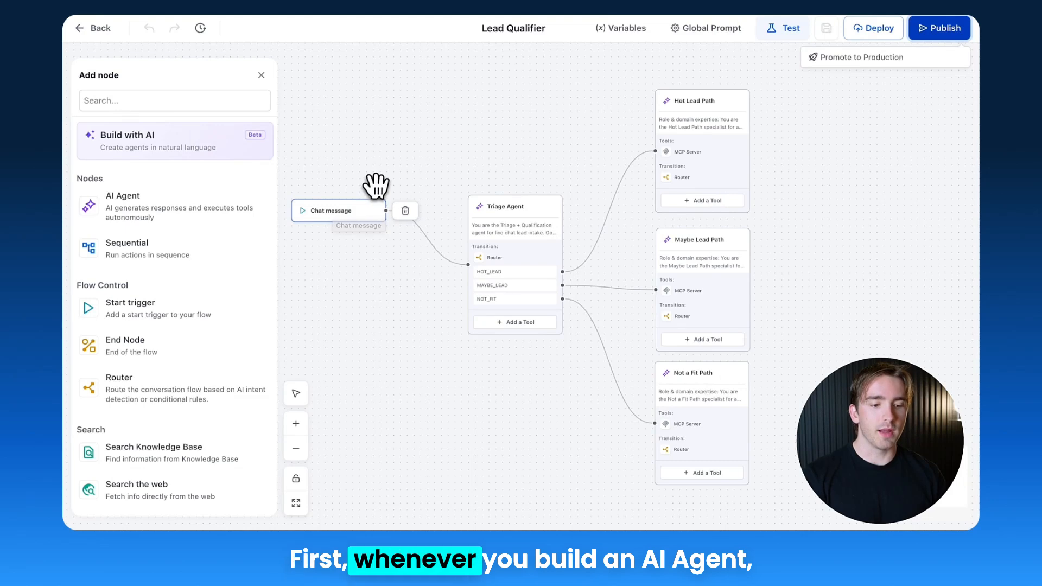
Review the trigger types available for the Lead Qualifier's Chat message node and the agent's publish options.
{"action": "scroll", "coordinate": [430, 171], "scroll_direction": "up", "scroll_amount": 3}
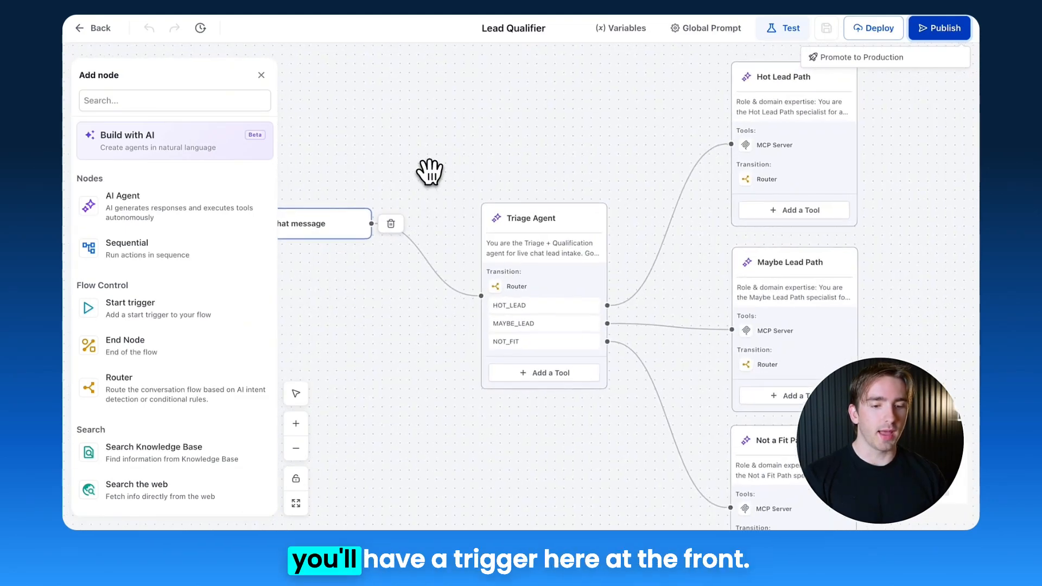
{"action": "left_click_drag", "start_coordinate": [430, 171], "coordinate": [610, 179]}
{"action": "left_click", "coordinate": [509, 234]}
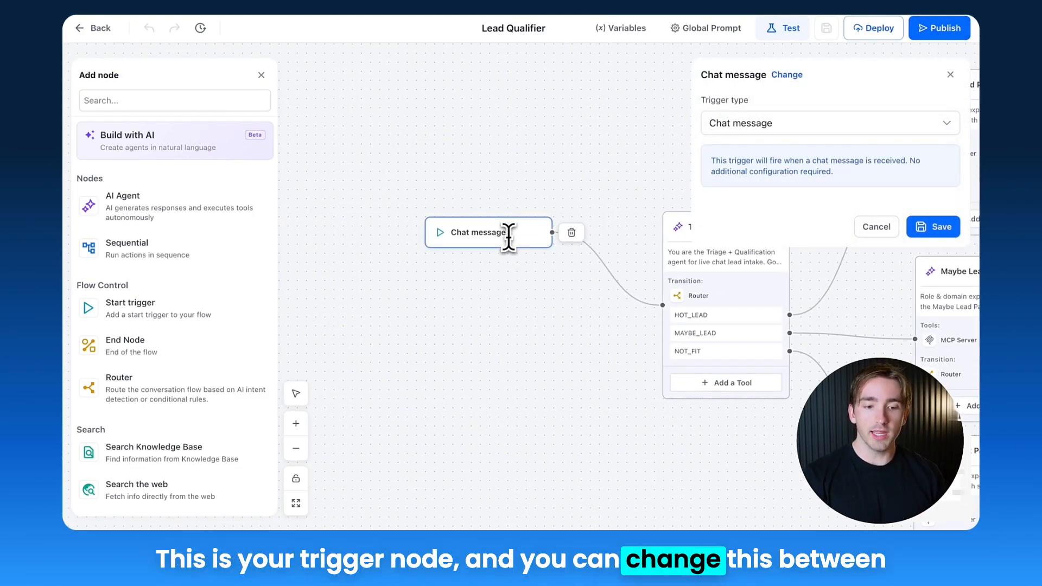
{"action": "left_click", "coordinate": [826, 136]}
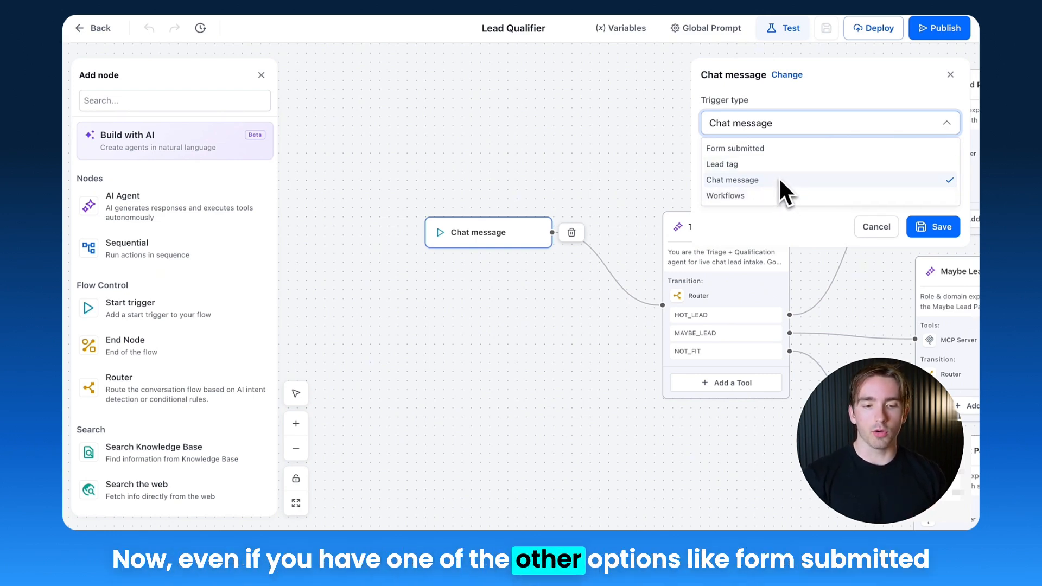
{"action": "left_click", "coordinate": [803, 97]}
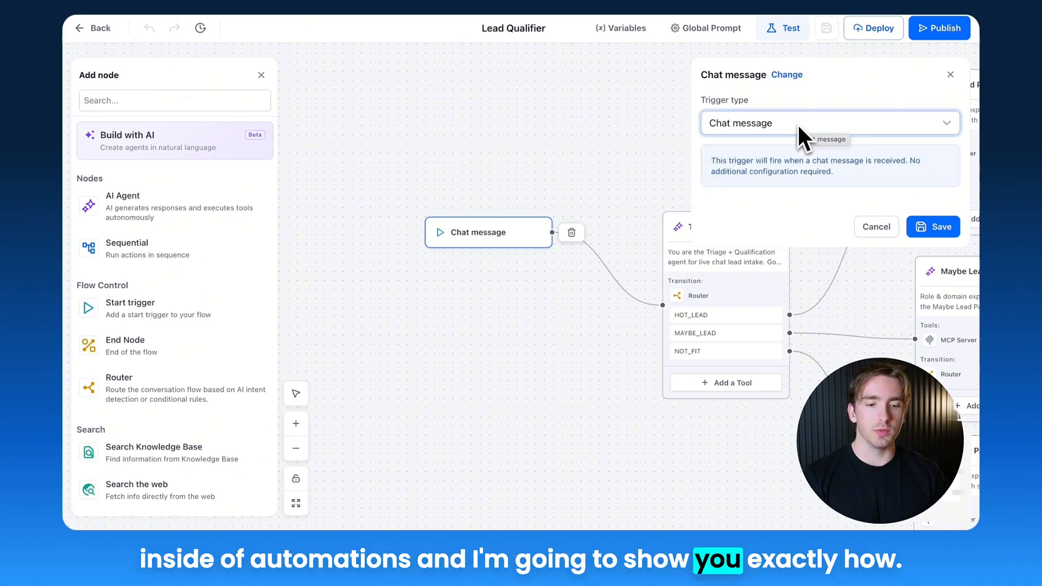
{"action": "left_click", "coordinate": [876, 228]}
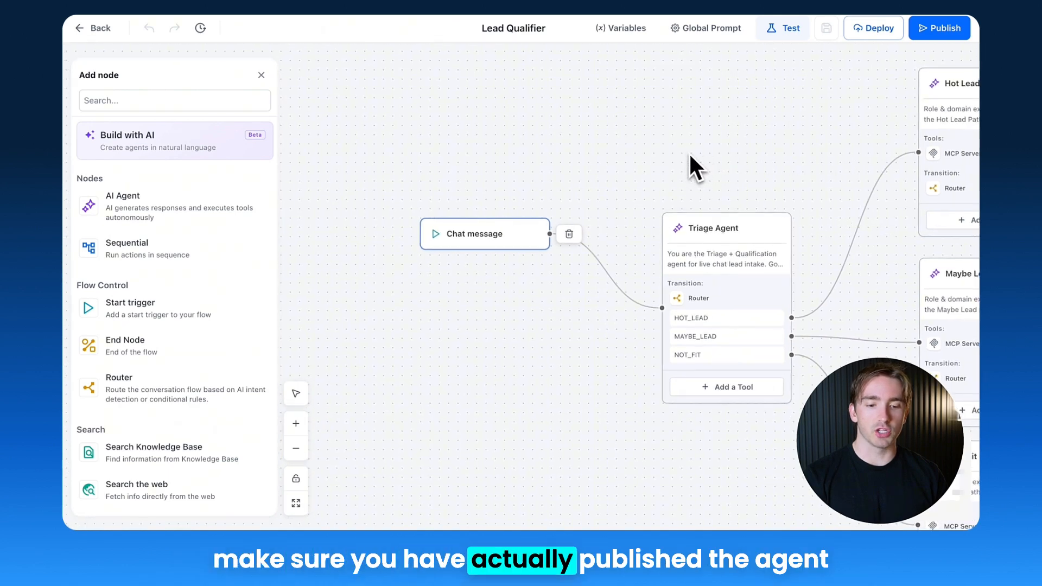
{"action": "left_click", "coordinate": [929, 36]}
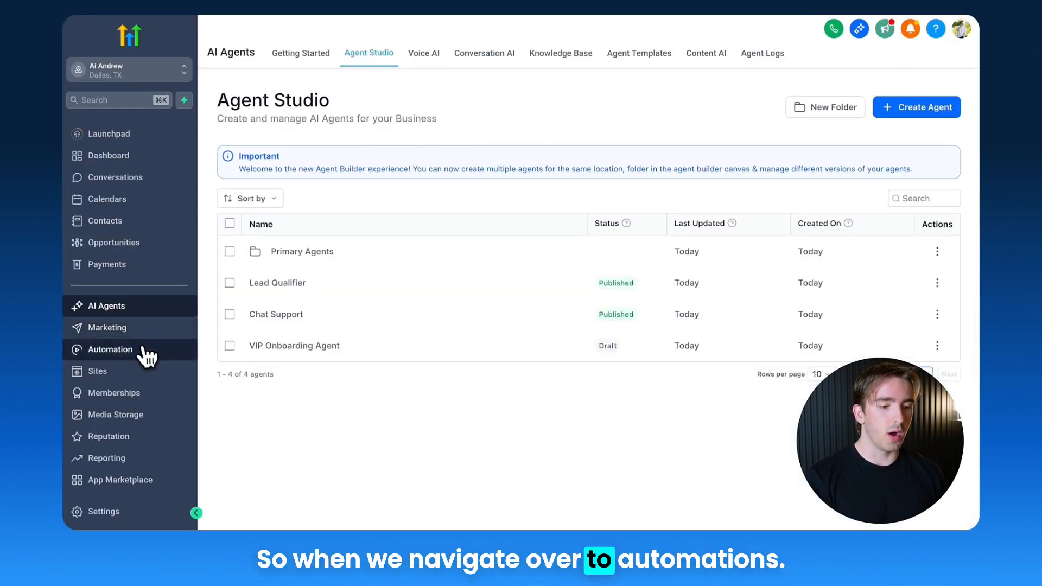
Create a new automation workflow from scratch.
{"action": "left_click", "coordinate": [143, 350]}
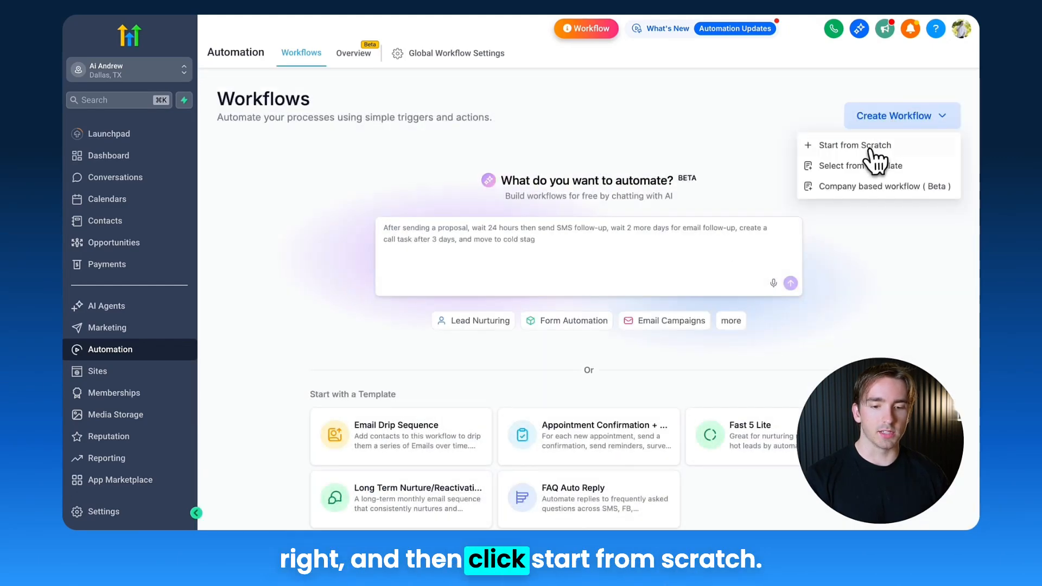
{"action": "left_click", "coordinate": [870, 151]}
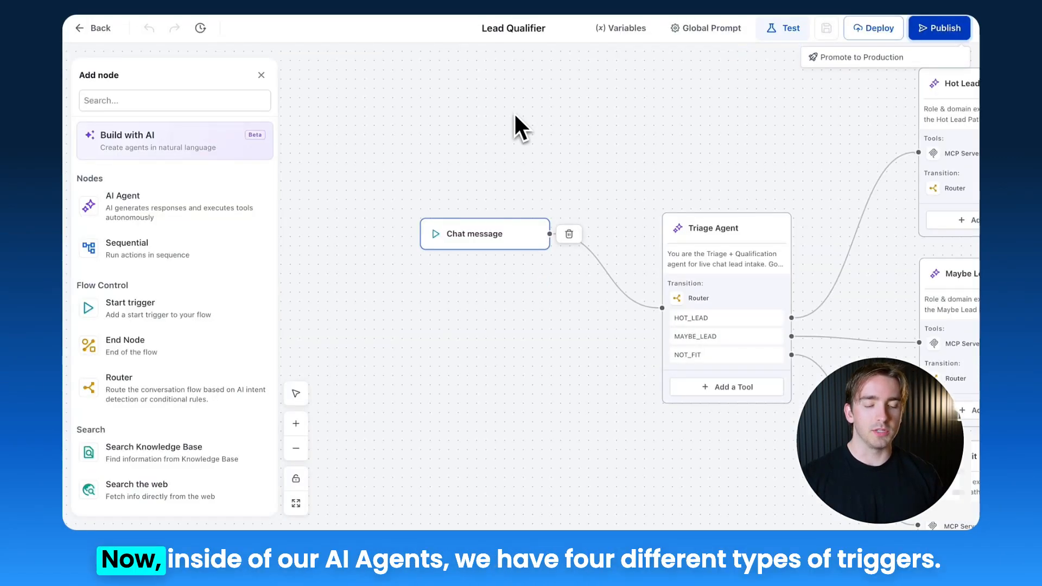
Examine the trigger types offered by the Lead Qualifier agent's Chat message node.
{"action": "left_click", "coordinate": [485, 233]}
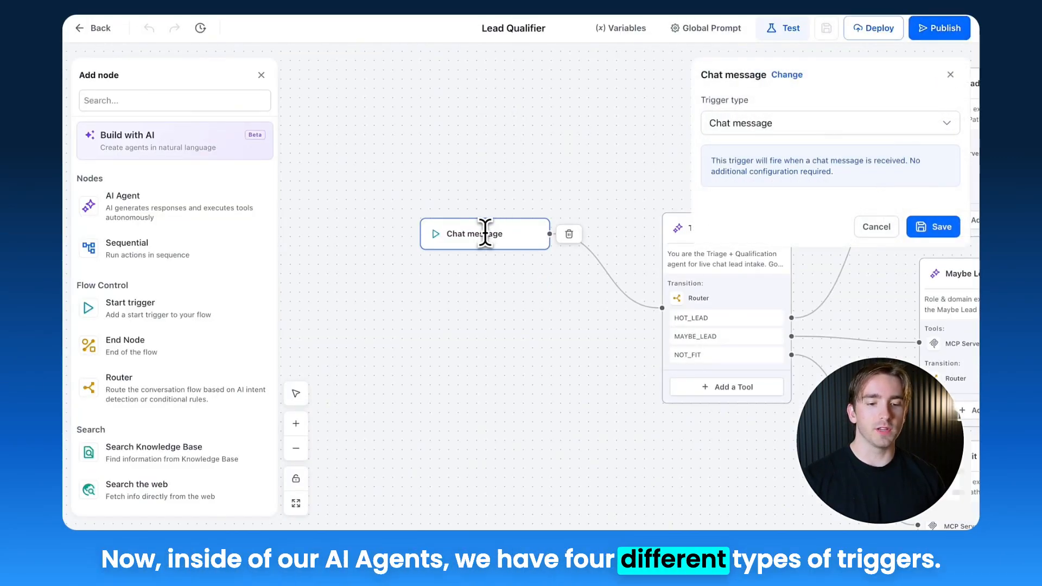
{"action": "left_click", "coordinate": [801, 130]}
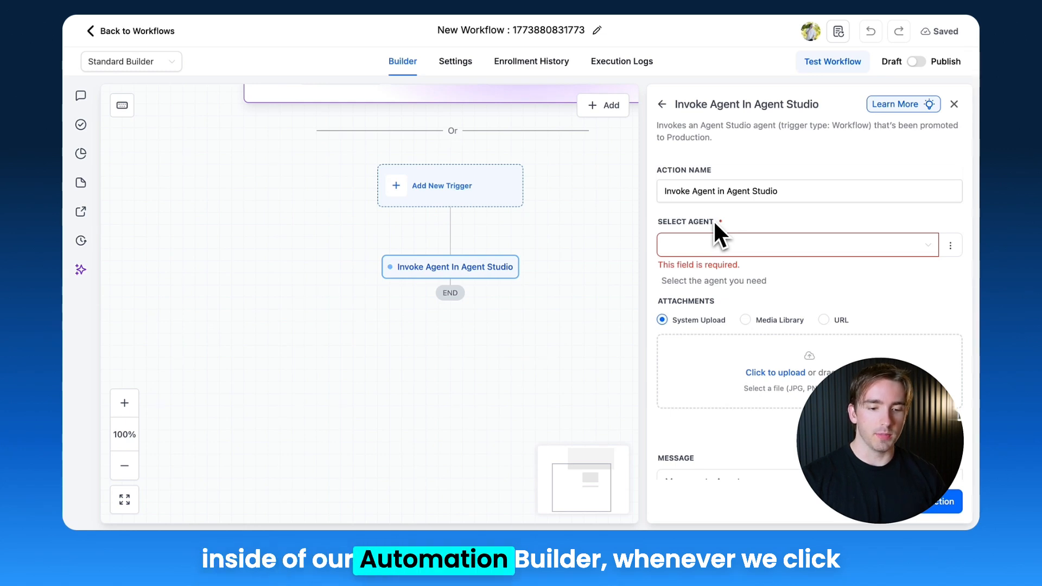
Select Chat Support as the agent for the workflow's Invoke Agent in Agent Studio action.
{"action": "left_click", "coordinate": [714, 246]}
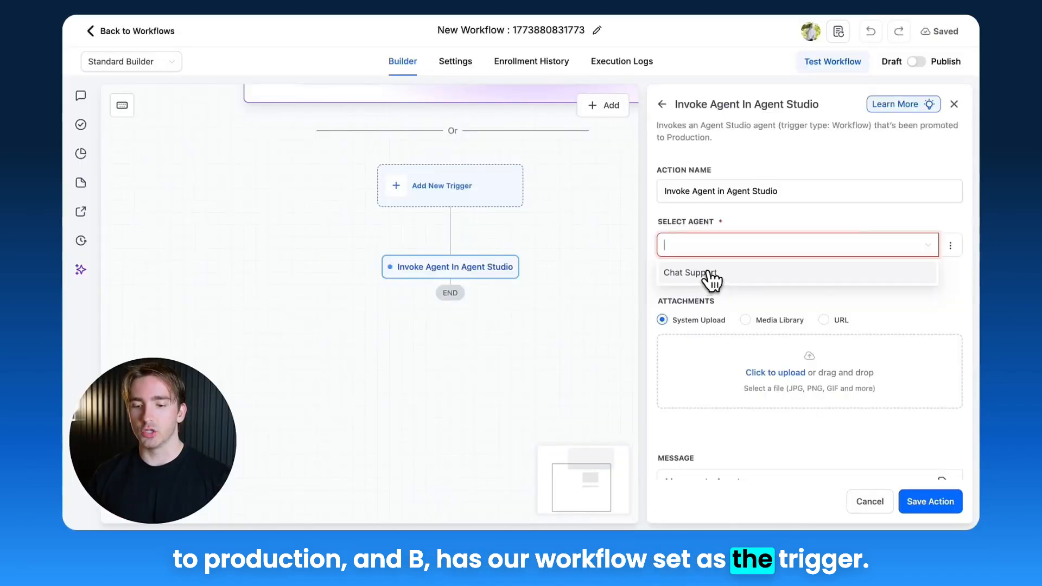
{"action": "left_click", "coordinate": [711, 278]}
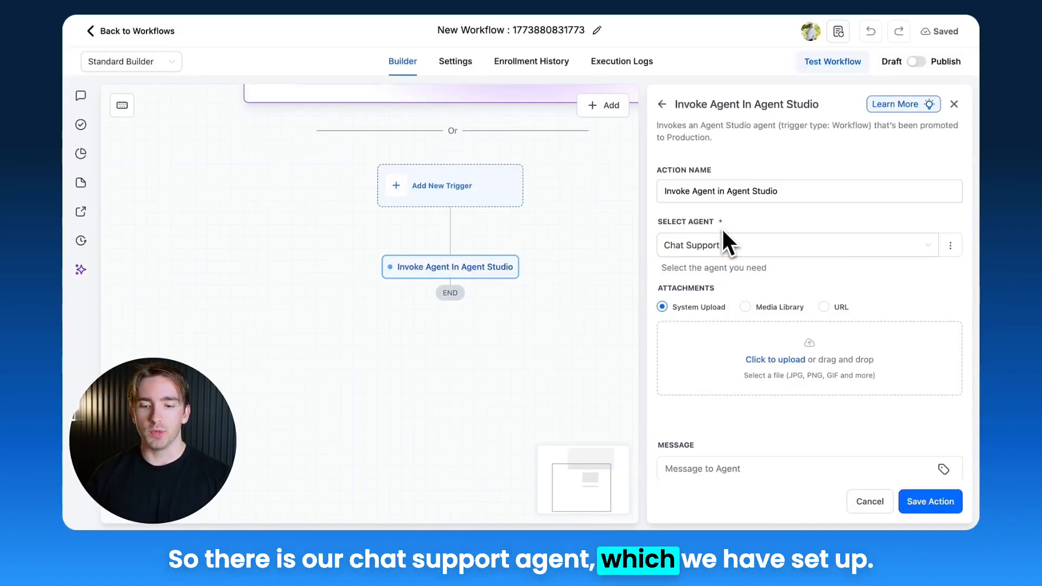
Try the Dynamic mode for the agent selection and return to Standard mode with Chat Support.
{"action": "left_click", "coordinate": [950, 247]}
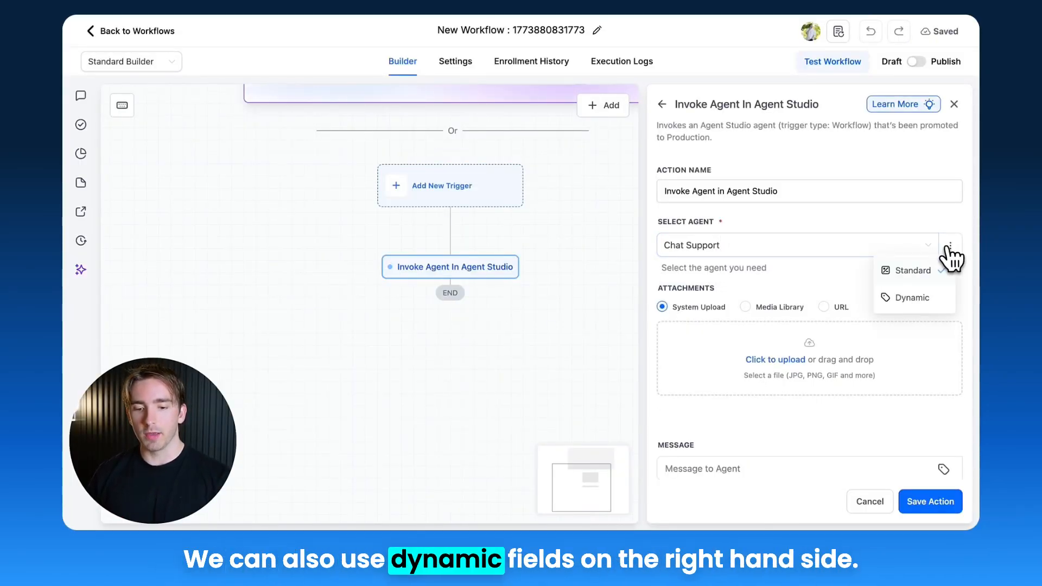
{"action": "left_click", "coordinate": [915, 297]}
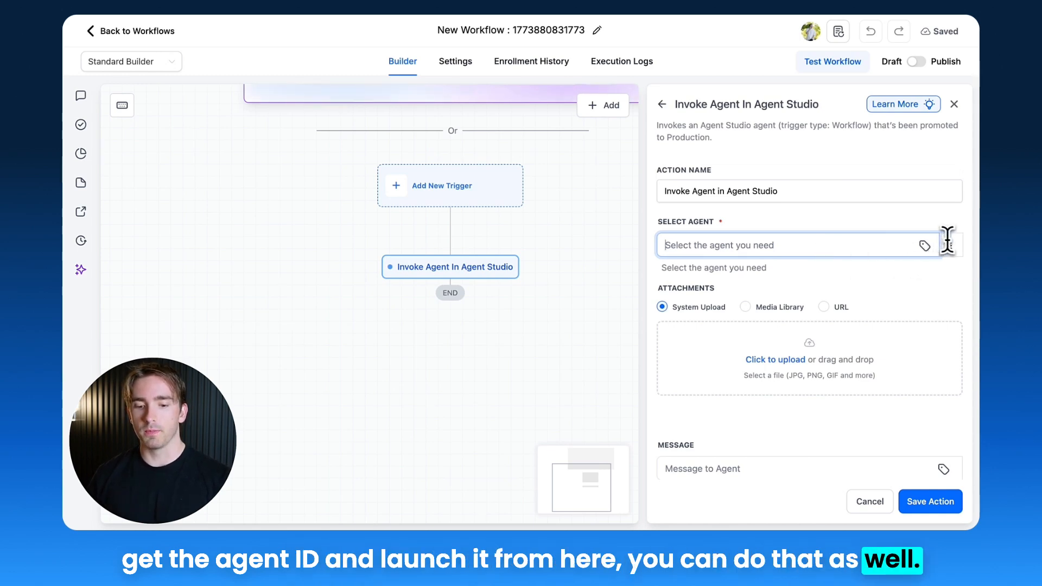
{"action": "left_click", "coordinate": [803, 245]}
{"action": "left_click", "coordinate": [746, 270]}
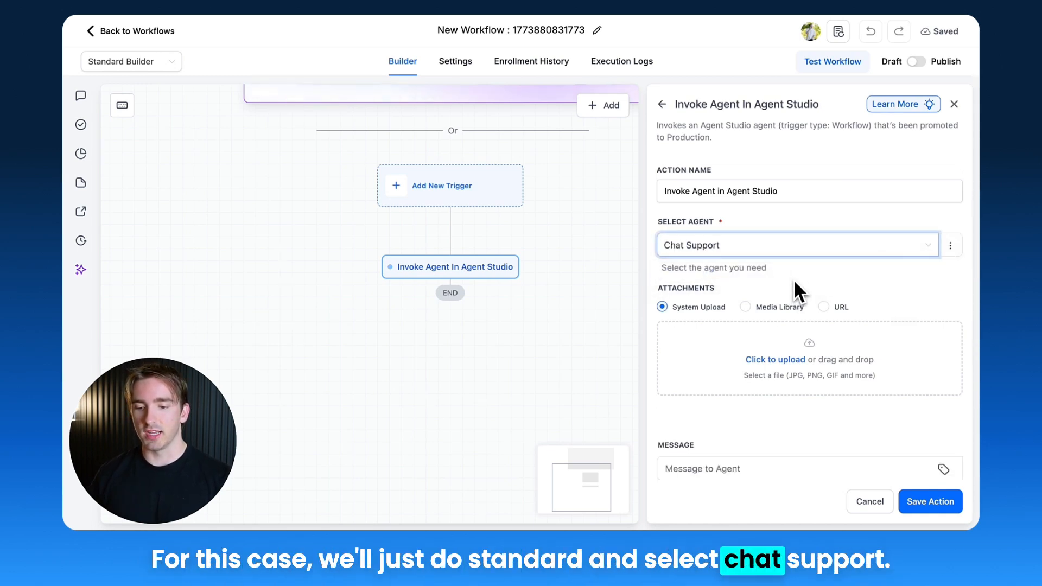
Look through the Media Library and URL attachment sources of the action and return to System Upload.
{"action": "scroll", "coordinate": [793, 279], "scroll_direction": "down", "scroll_amount": 1}
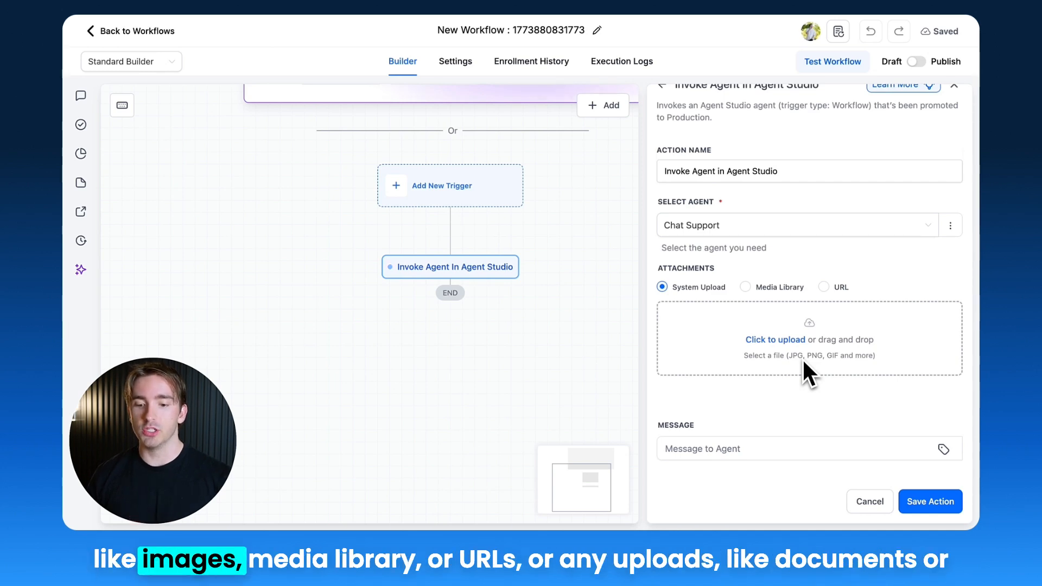
{"action": "left_click", "coordinate": [746, 287]}
{"action": "left_click", "coordinate": [823, 287]}
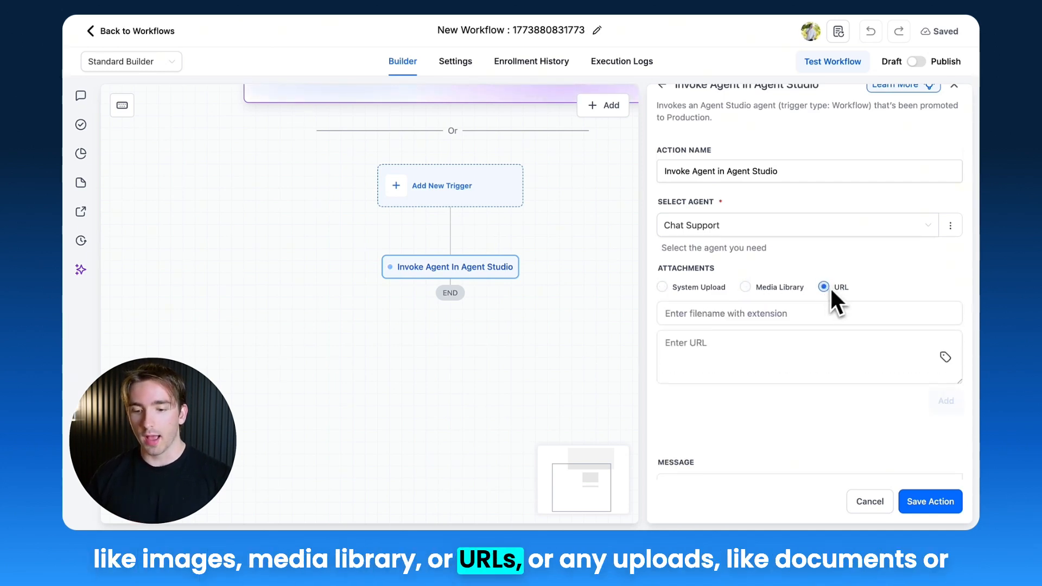
{"action": "left_click", "coordinate": [699, 287]}
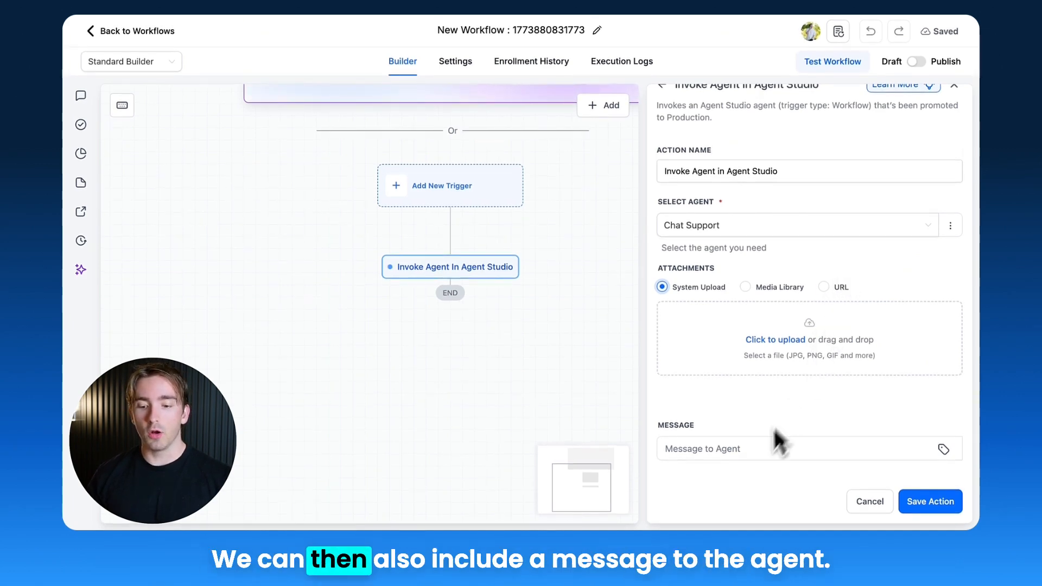
Enter "hey do xyz or run the workflow" as the message to the agent and save the action.
{"action": "left_click", "coordinate": [756, 448]}
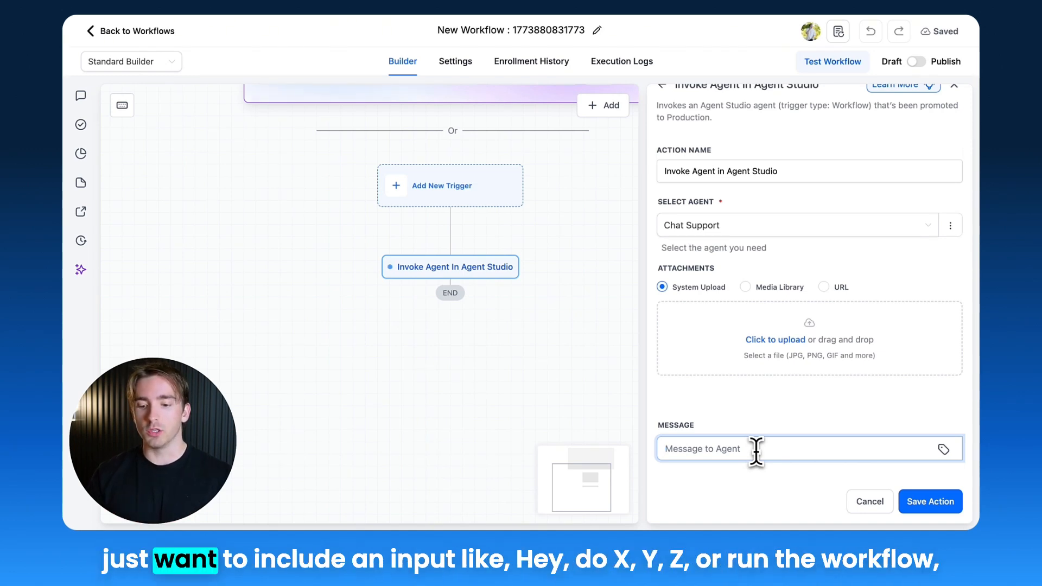
{"action": "type", "text": "hey do xyz or run the"}
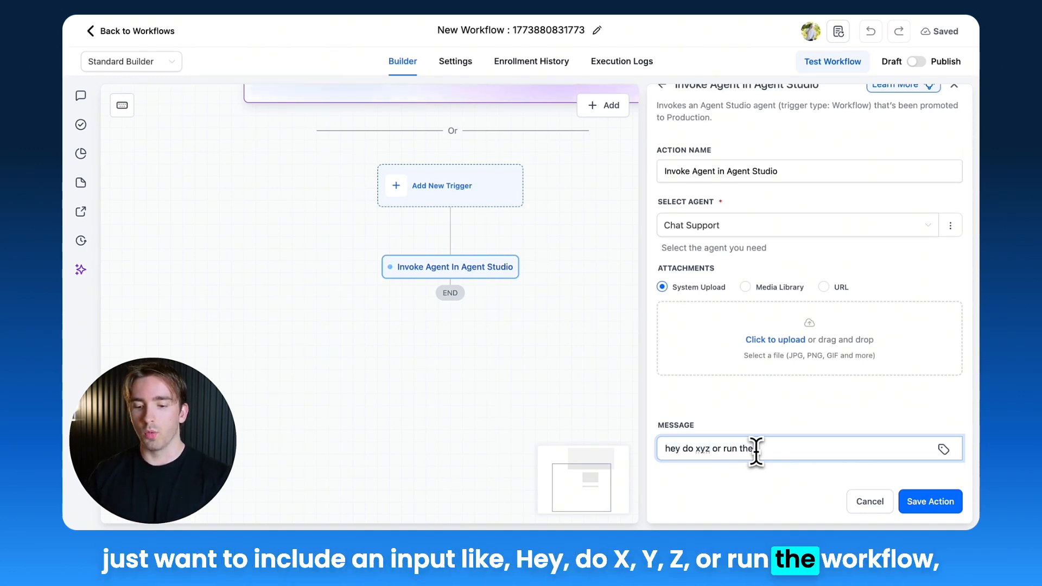
{"action": "type", "text": " workflow"}
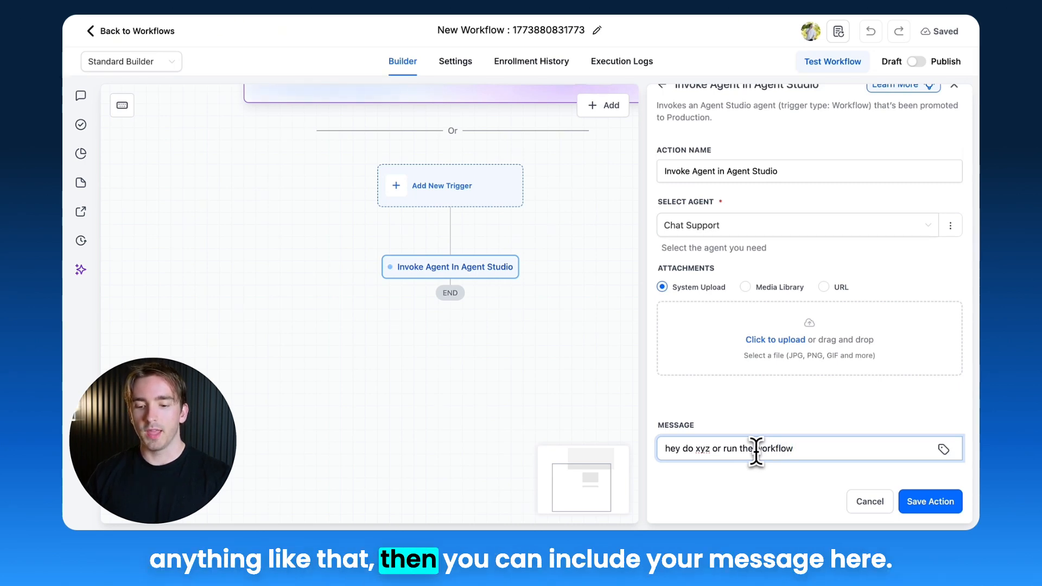
{"action": "left_click", "coordinate": [926, 503]}
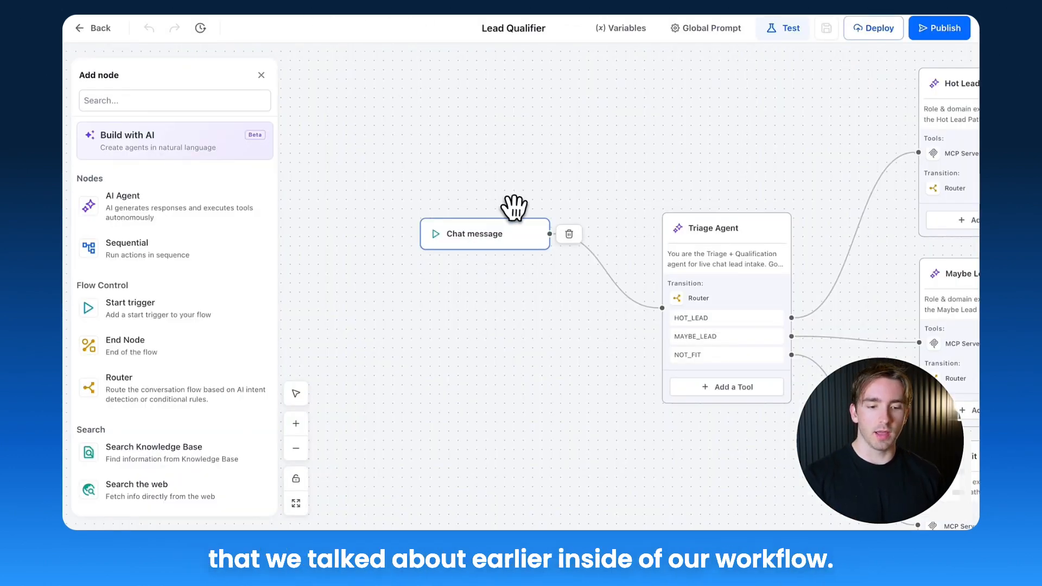
Change the Lead Qualifier agent's start trigger type to Workflows and save the node.
{"action": "scroll", "coordinate": [512, 206], "scroll_direction": "down", "scroll_amount": 2}
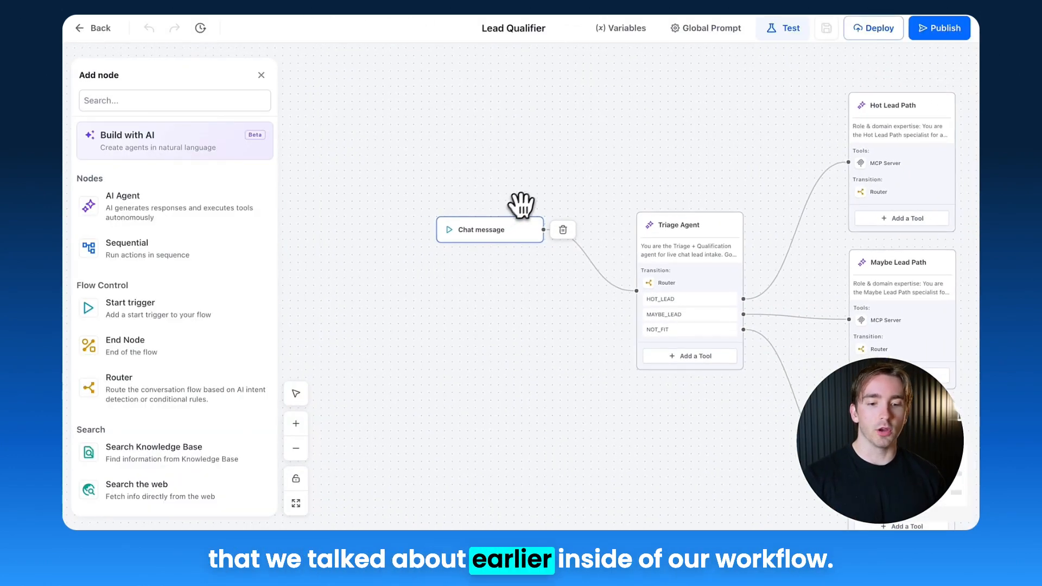
{"action": "left_click_drag", "start_coordinate": [490, 203], "coordinate": [413, 196]}
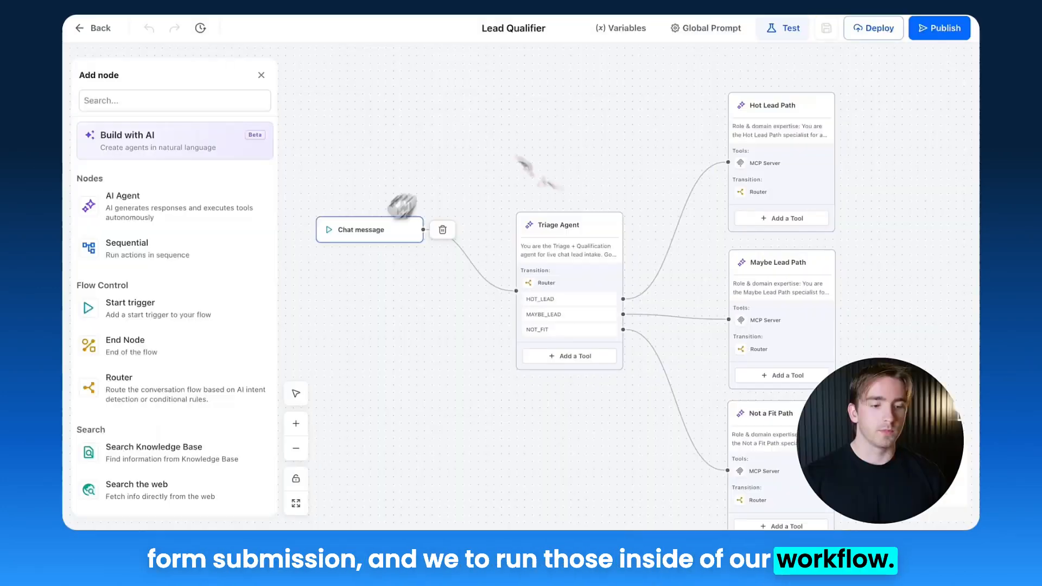
{"action": "left_click", "coordinate": [374, 230]}
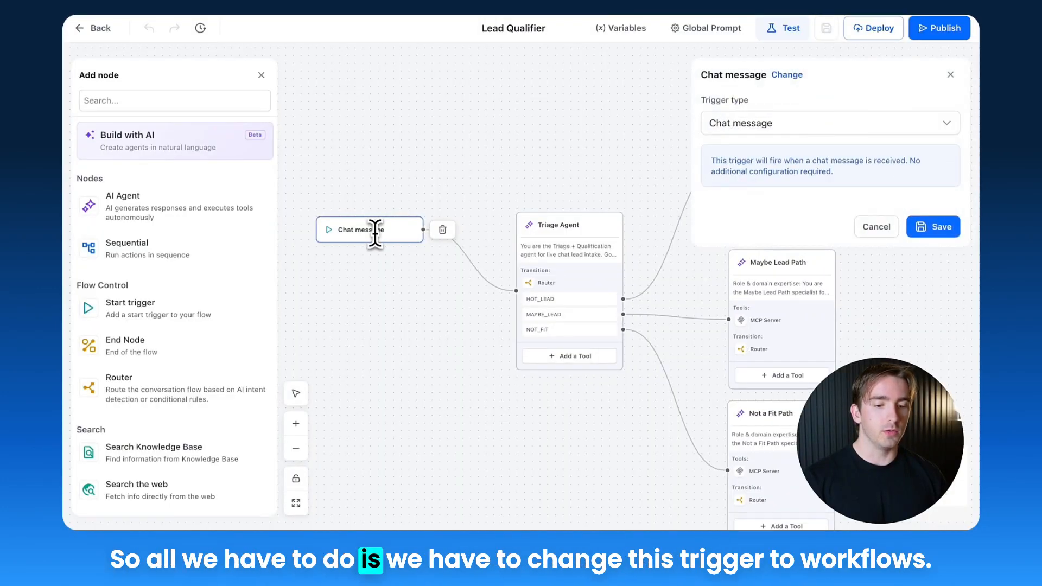
{"action": "left_click", "coordinate": [796, 131]}
{"action": "left_click", "coordinate": [770, 196]}
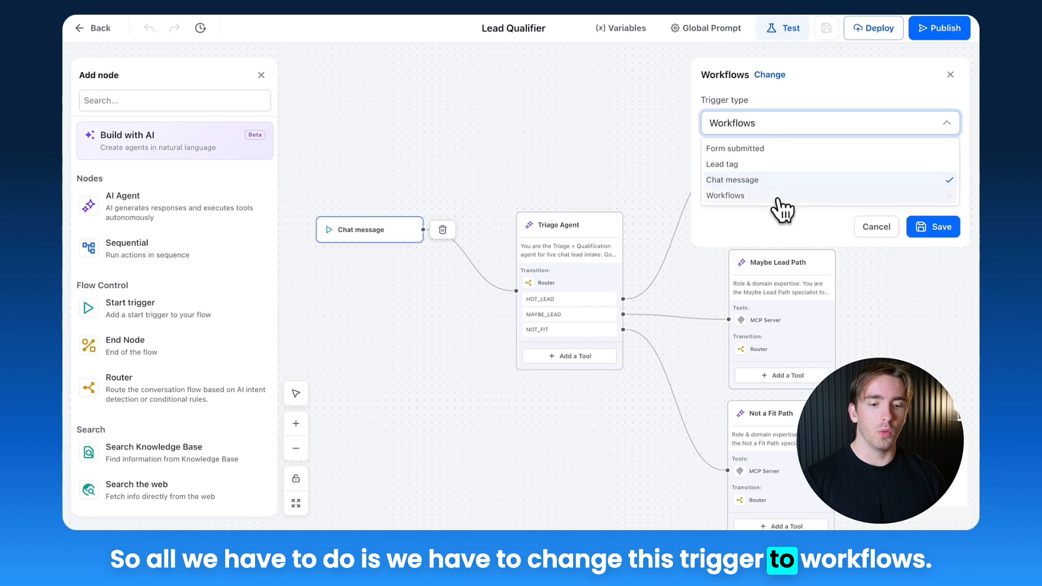
{"action": "left_click", "coordinate": [929, 229]}
Save the Lead Qualifier flow and promote it to production.
{"action": "left_click", "coordinate": [831, 32]}
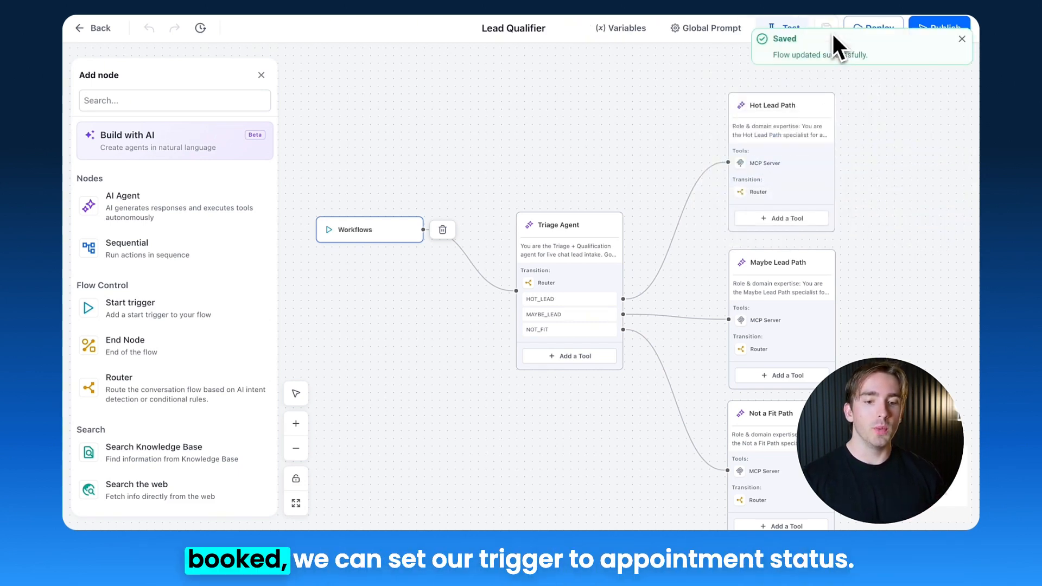
{"action": "left_click", "coordinate": [925, 58]}
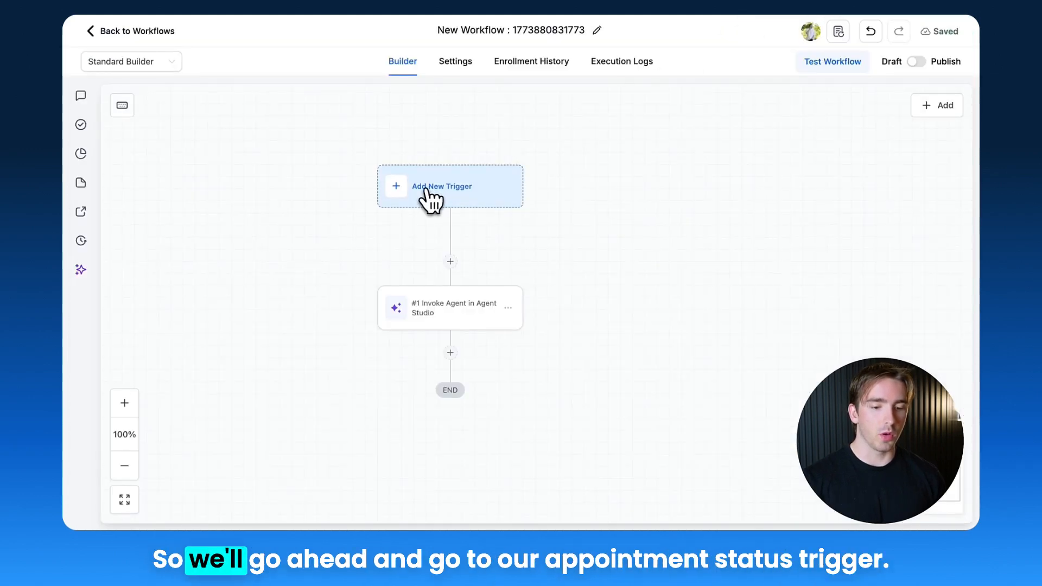
Add an Appointment Status trigger to the new workflow and save it.
{"action": "left_click", "coordinate": [510, 189]}
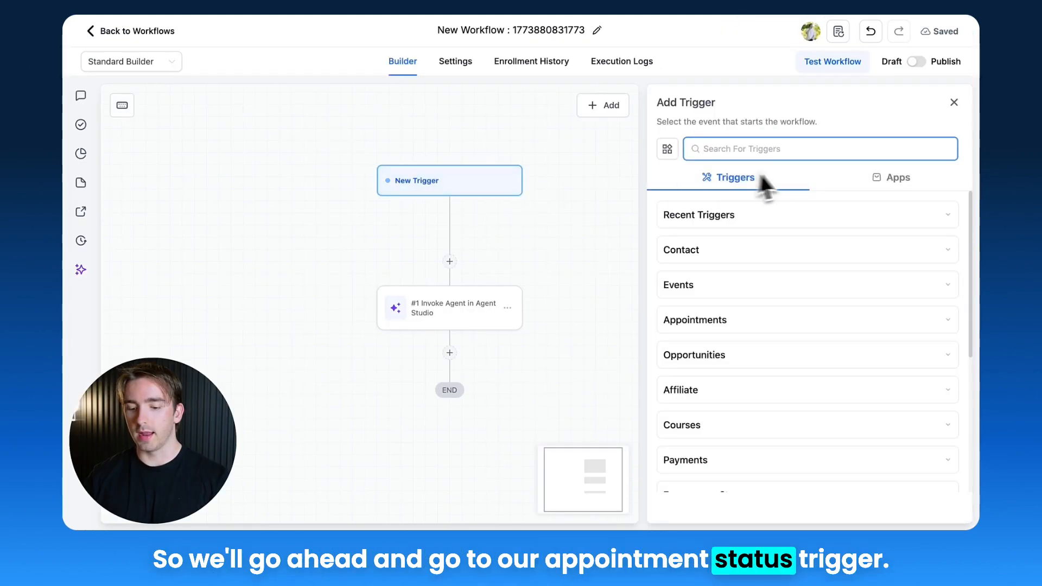
{"action": "type", "text": "appo"}
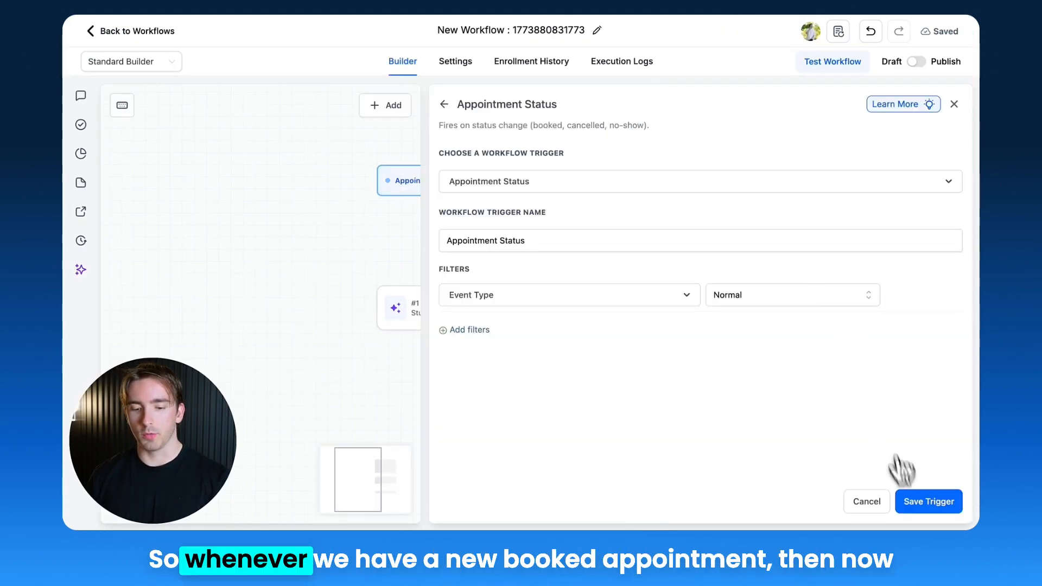
{"action": "left_click", "coordinate": [917, 499]}
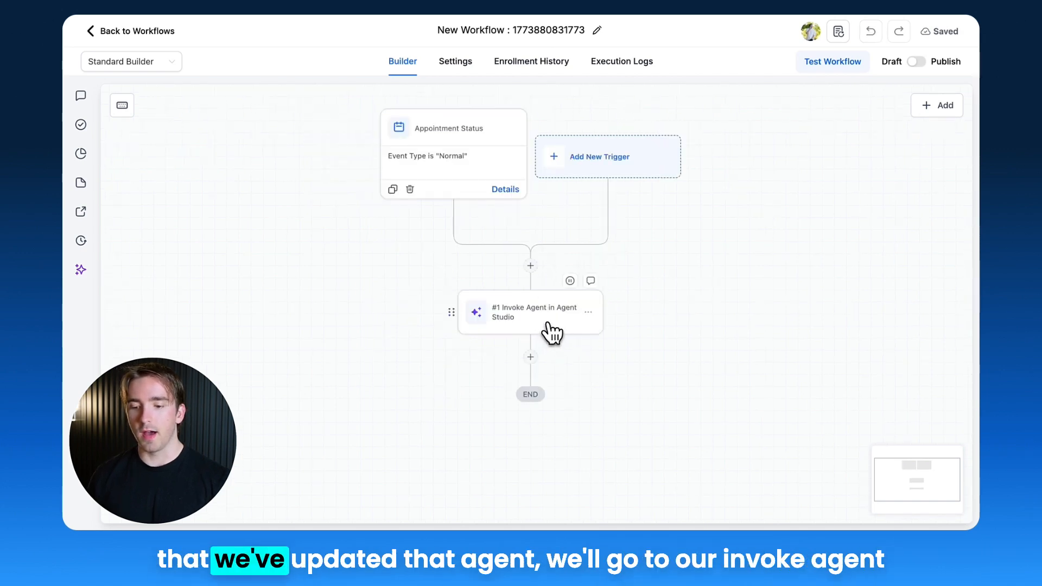
Set the Invoke Agent action's agent to Lead Qualifier, clear its message and save the action.
{"action": "left_click", "coordinate": [548, 322]}
{"action": "left_click", "coordinate": [760, 247]}
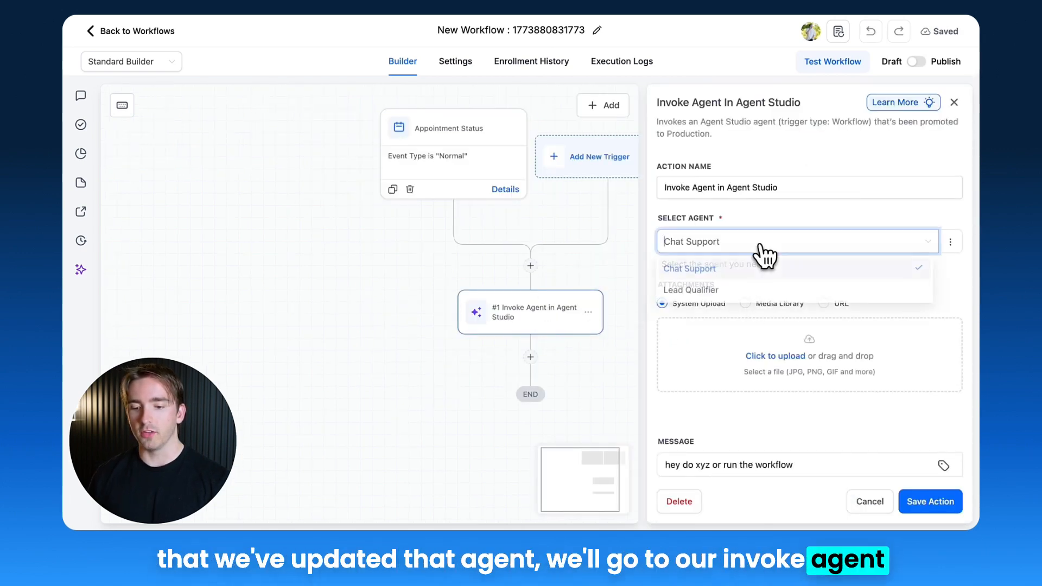
{"action": "left_click", "coordinate": [720, 293]}
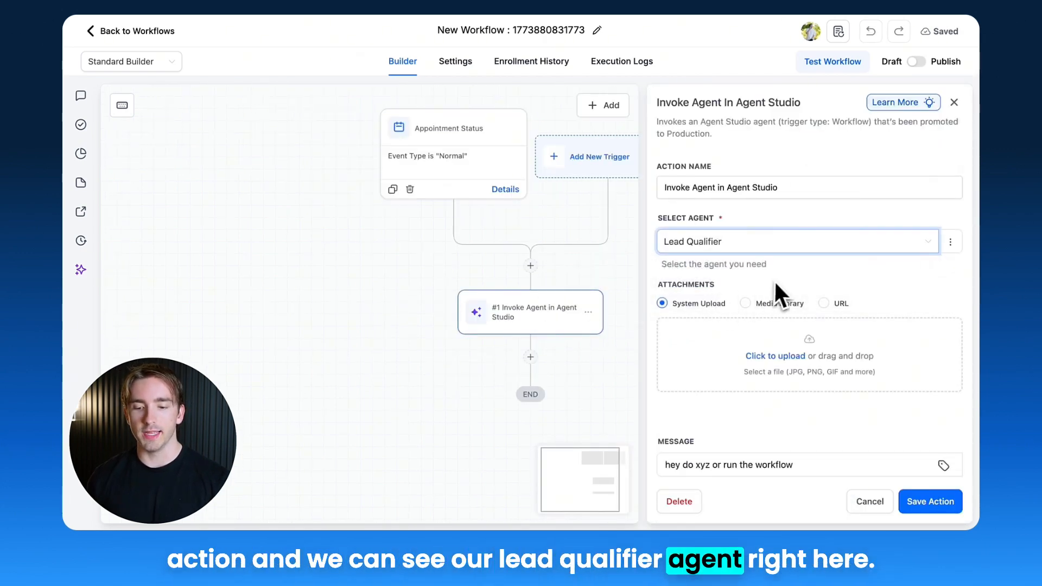
{"action": "scroll", "coordinate": [779, 278], "scroll_direction": "down", "scroll_amount": 1}
{"action": "double_click", "coordinate": [790, 448]}
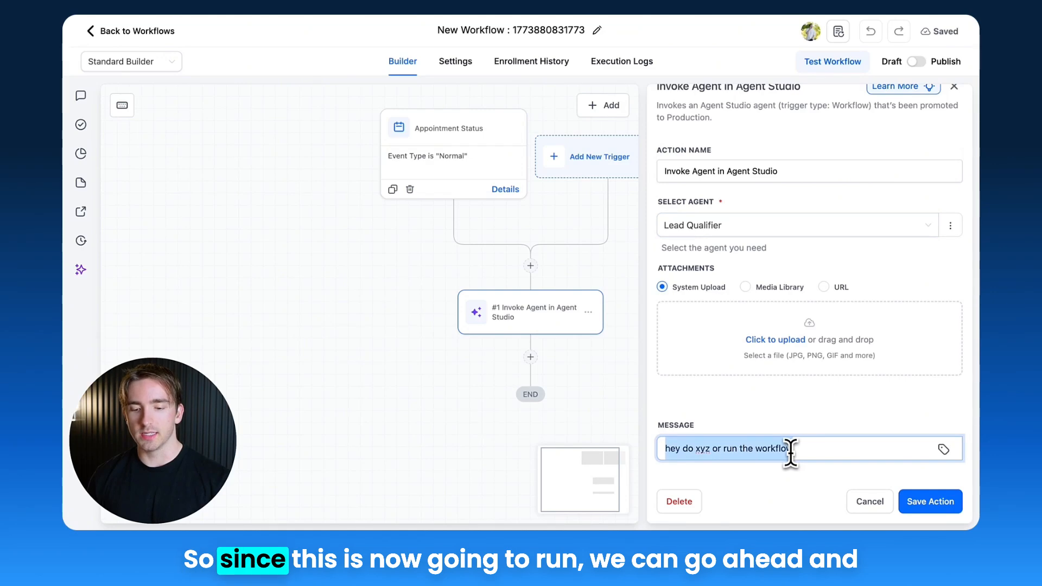
{"action": "key", "text": "BackSpace"}
{"action": "left_click", "coordinate": [953, 502]}
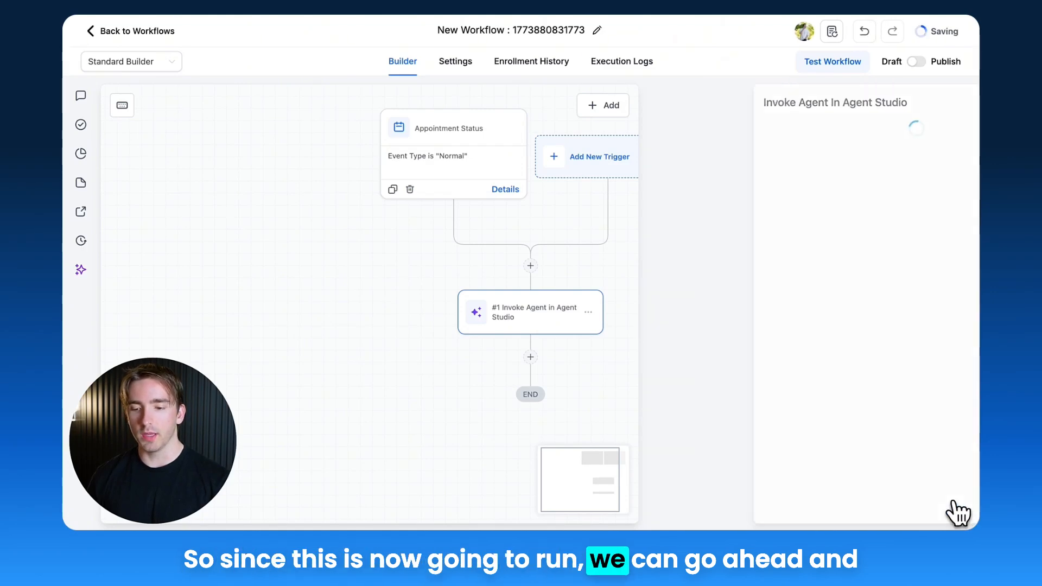
Switch the workflow from draft to published and save it.
{"action": "left_click", "coordinate": [917, 62]}
{"action": "left_click", "coordinate": [930, 32]}
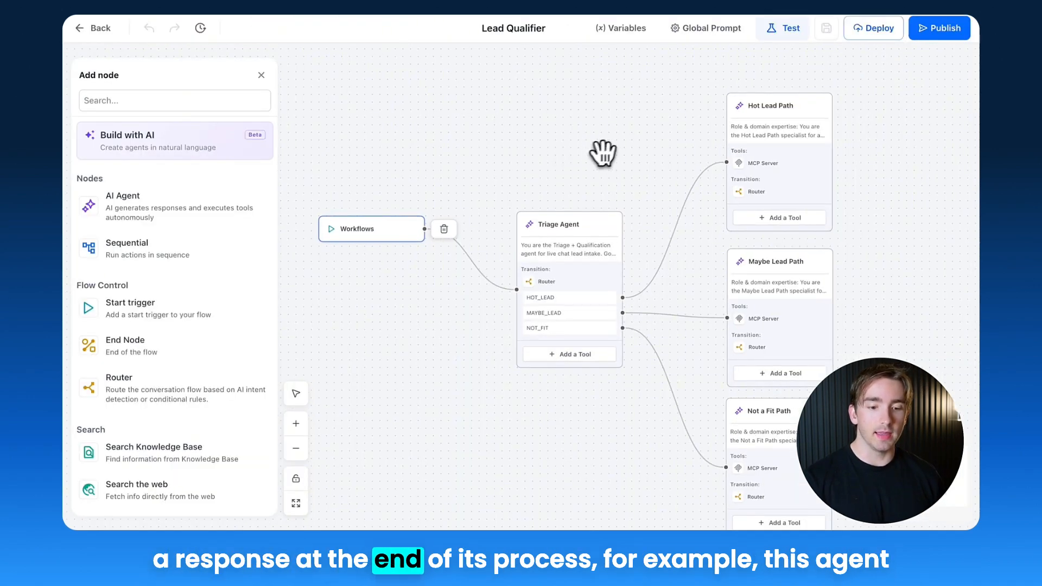
{"action": "scroll", "coordinate": [569, 158], "scroll_direction": "right", "scroll_amount": 5}
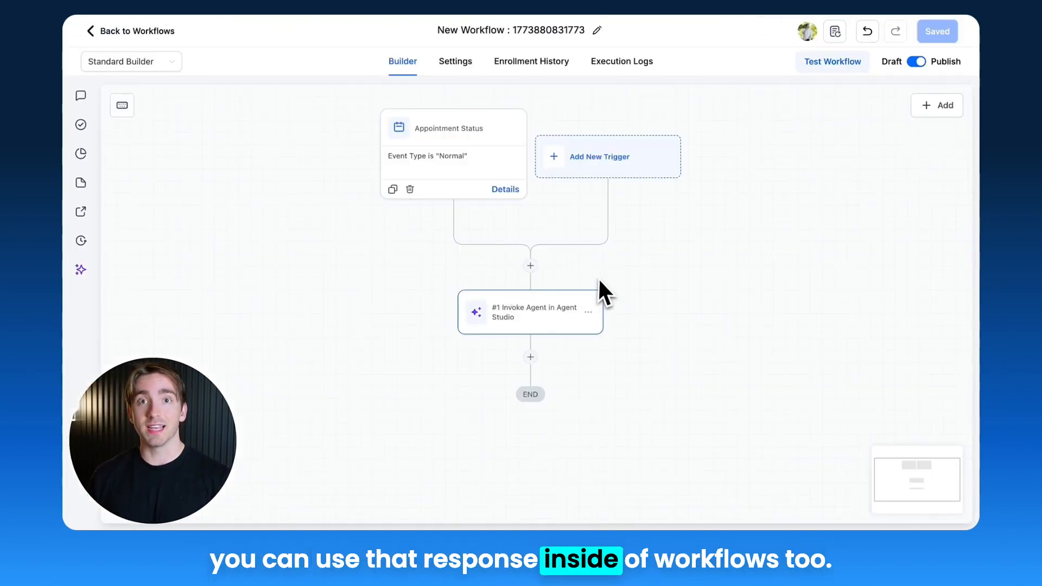
Add an SMS action directly after the Invoke Agent in Agent Studio action.
{"action": "left_click", "coordinate": [531, 357]}
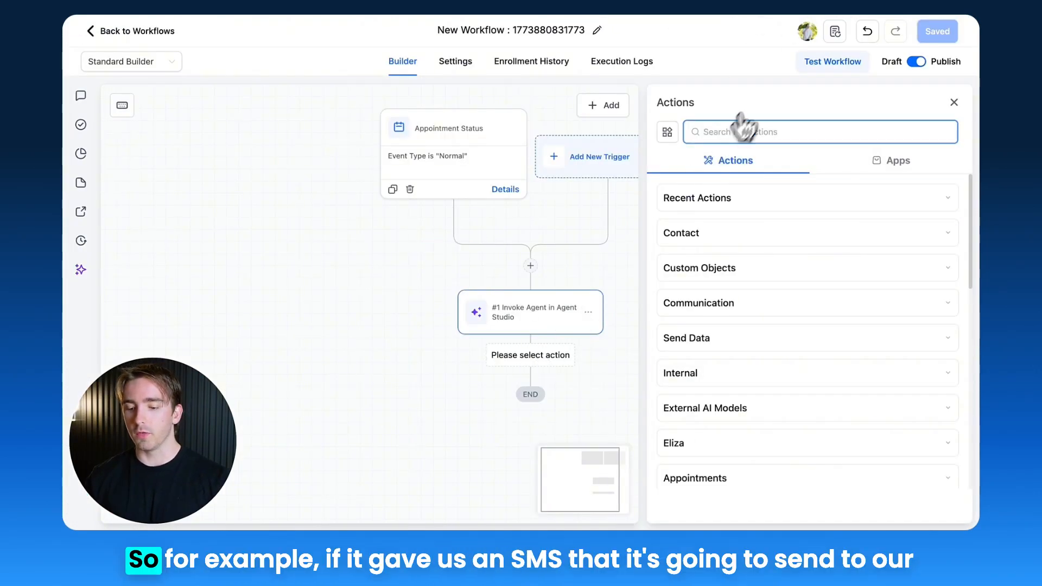
{"action": "type", "text": "sms"}
{"action": "left_click", "coordinate": [706, 224]}
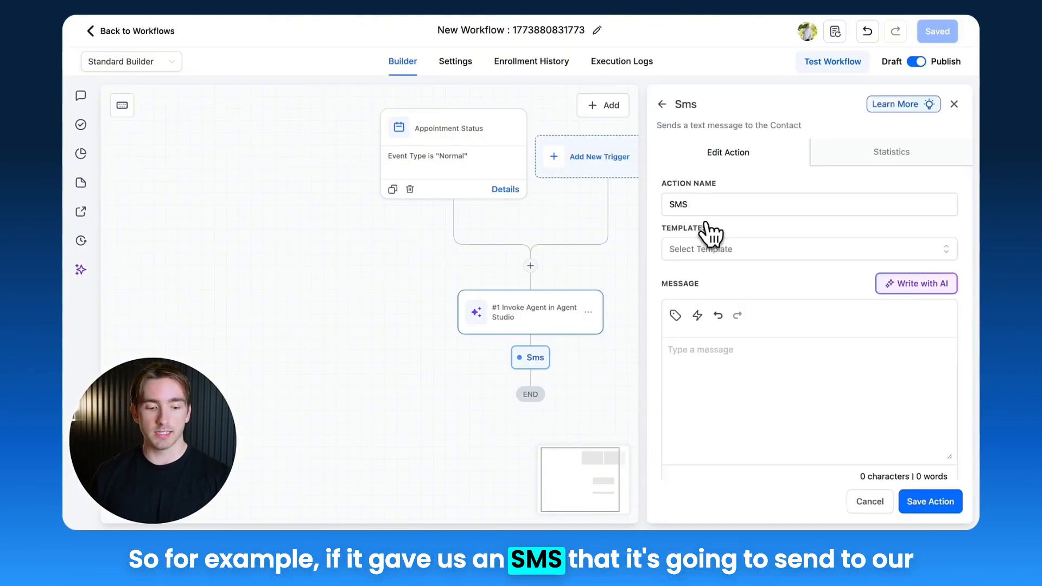
Insert the response custom value of #1 Invoke Agent in Agent Studio as the SMS message.
{"action": "left_click", "coordinate": [718, 371]}
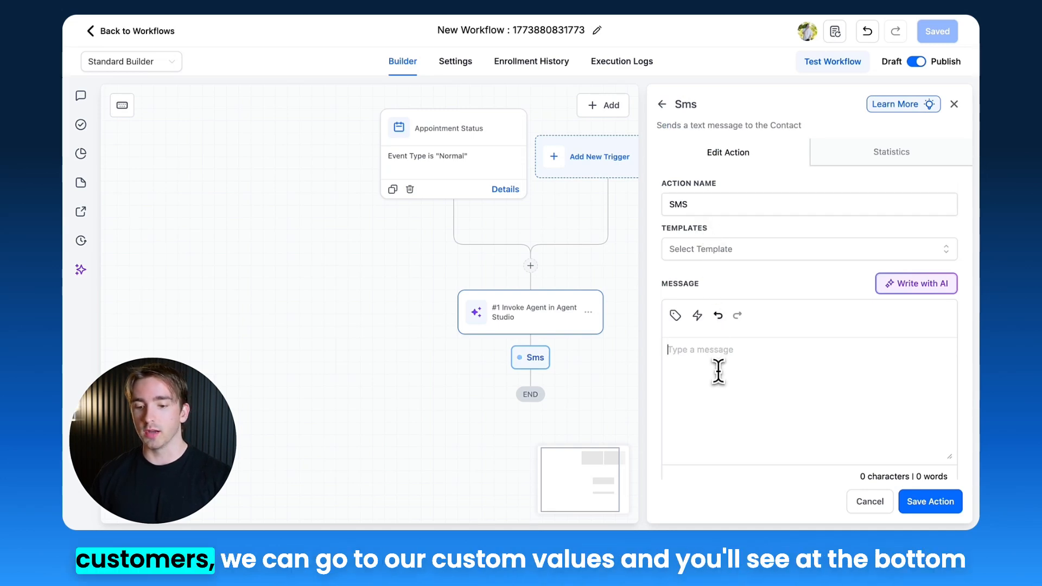
{"action": "left_click", "coordinate": [675, 316]}
{"action": "scroll", "coordinate": [591, 368], "scroll_direction": "down", "scroll_amount": 2}
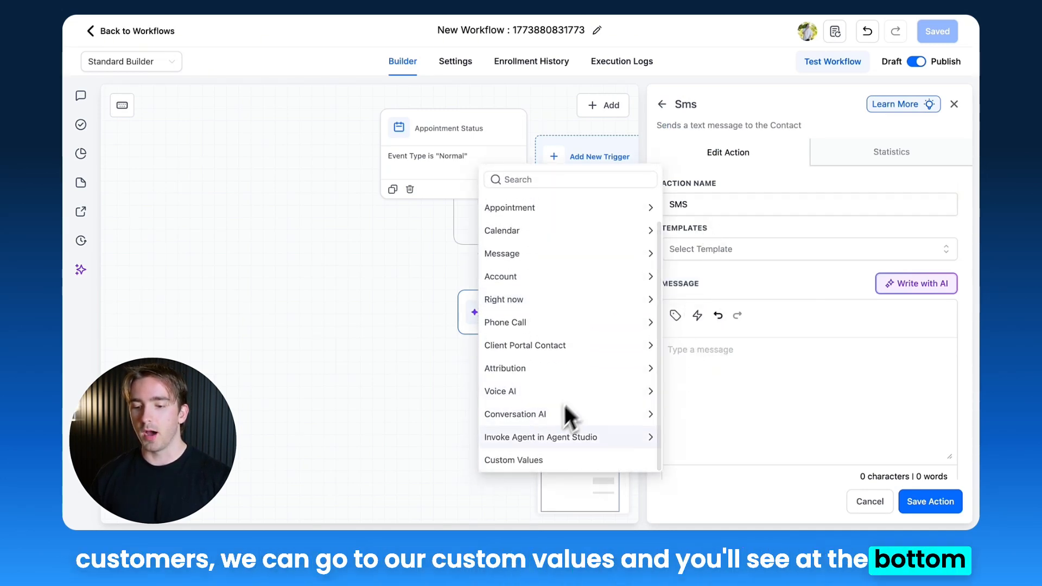
{"action": "left_click", "coordinate": [545, 442]}
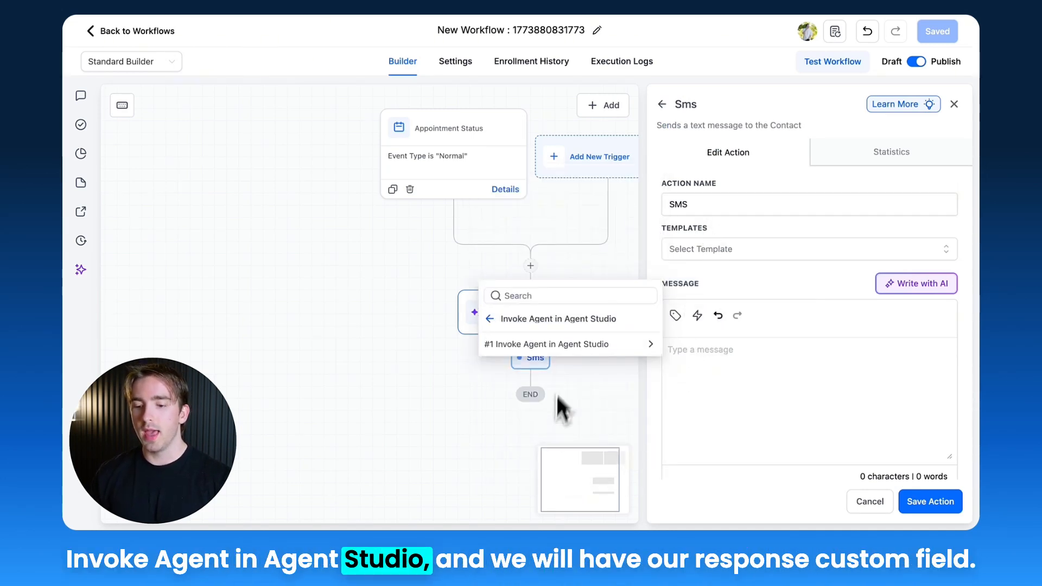
{"action": "left_click", "coordinate": [565, 352]}
{"action": "left_click", "coordinate": [564, 352]}
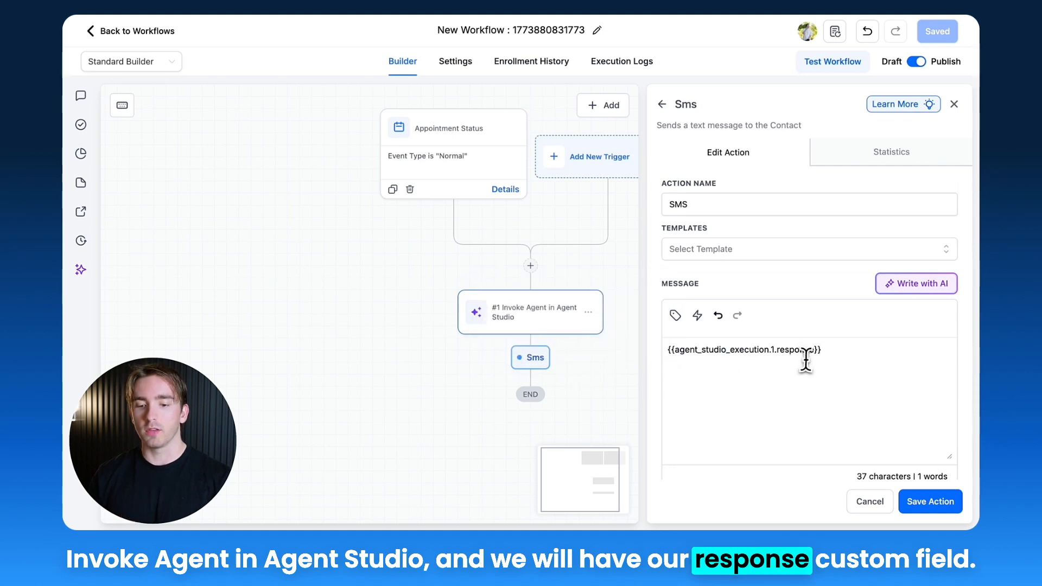
Save the SMS action with the agent response as its message.
{"action": "scroll", "coordinate": [806, 361], "scroll_direction": "down", "scroll_amount": 3}
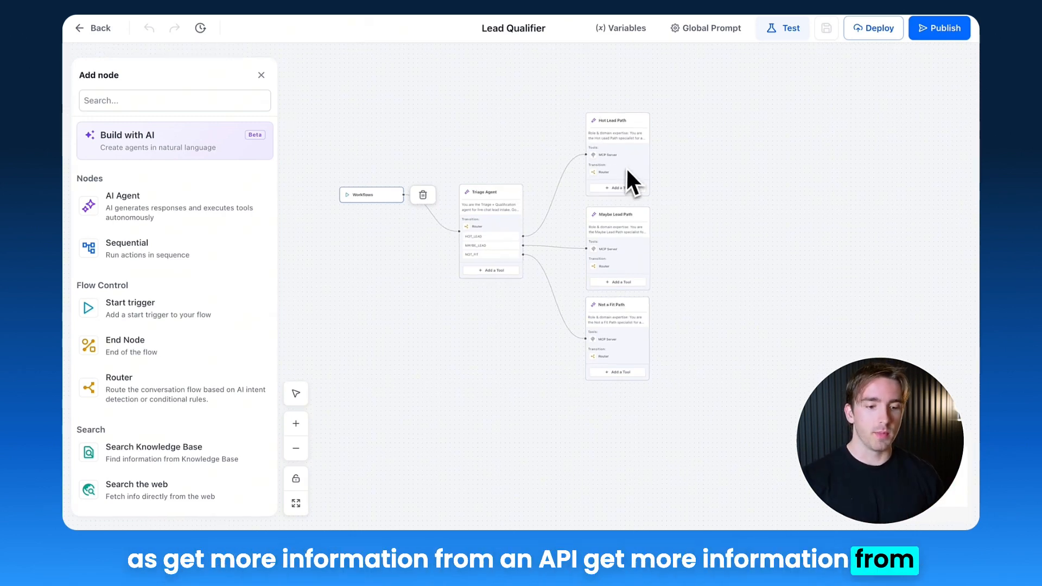
{"action": "scroll", "coordinate": [627, 167], "scroll_direction": "up", "scroll_amount": 2}
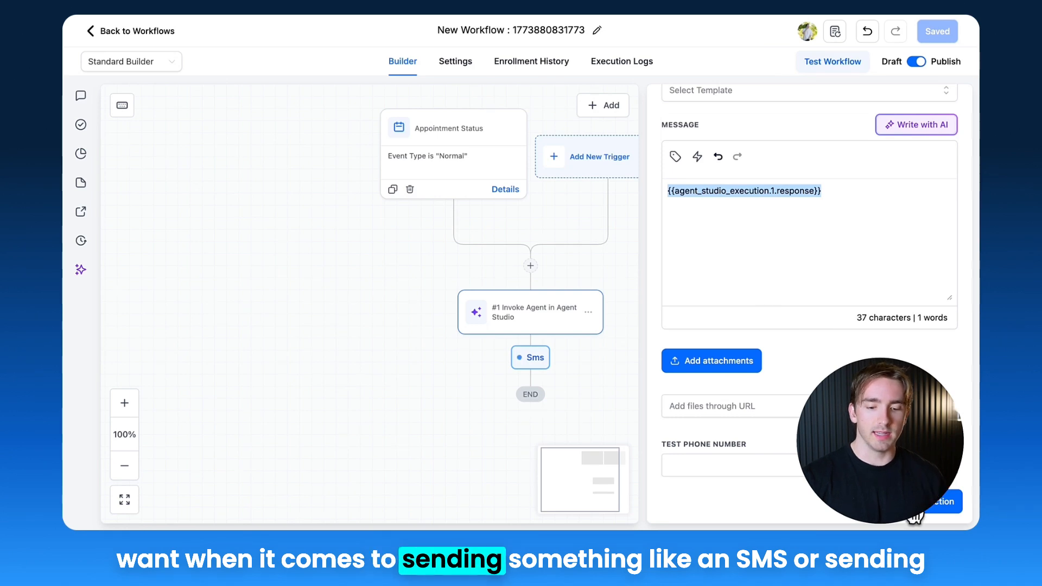
{"action": "left_click", "coordinate": [914, 513]}
{"action": "left_click_drag", "start_coordinate": [607, 348], "coordinate": [554, 307]}
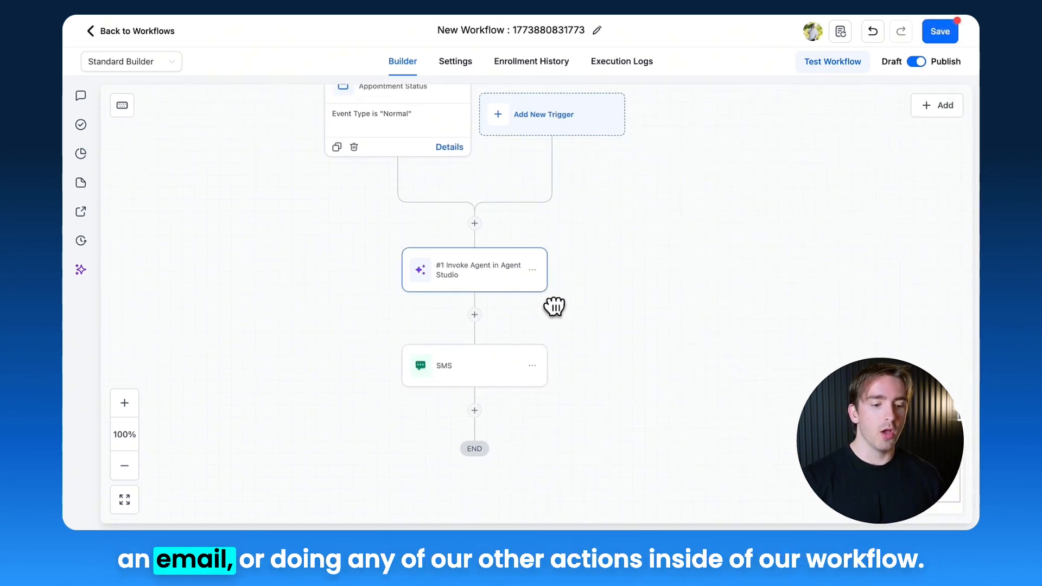